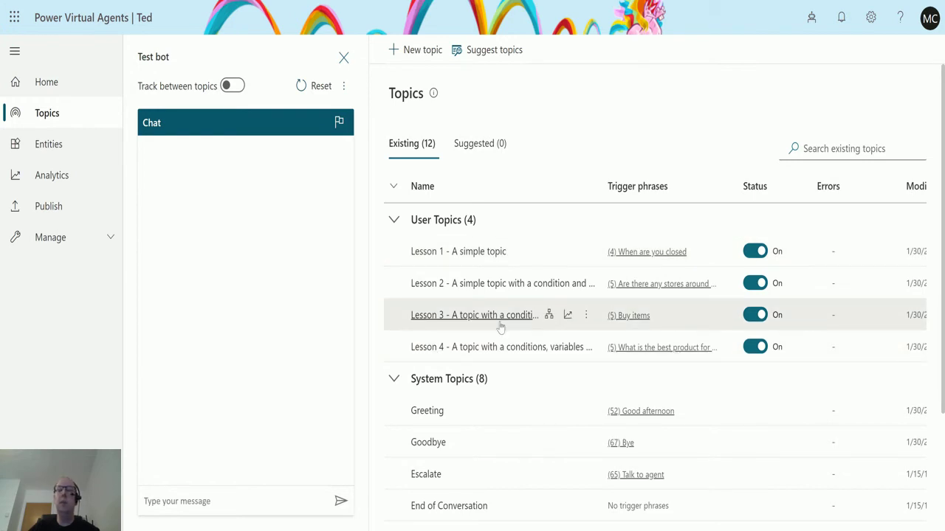
- Create the topic 'Automate' with description 'This is an automation test' and trigger phrase 'Automate this'
left_click(417, 51)
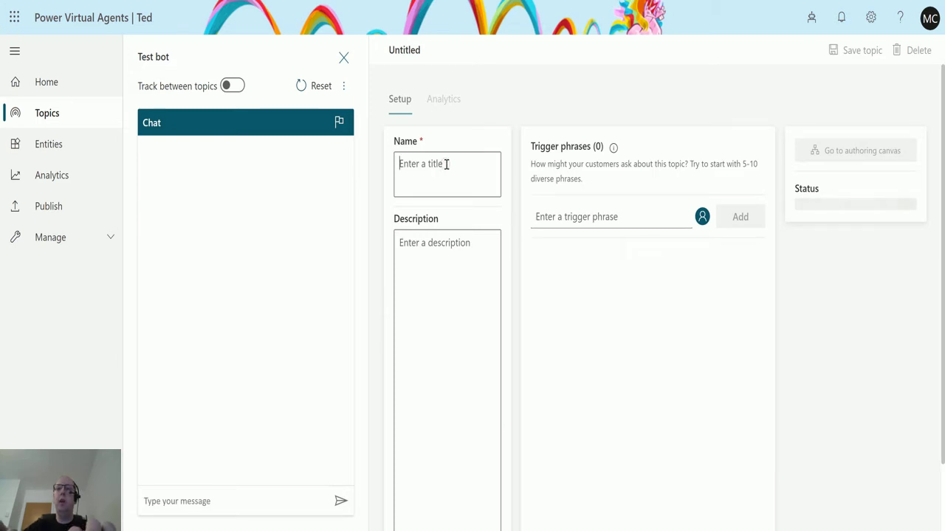
type("Automate")
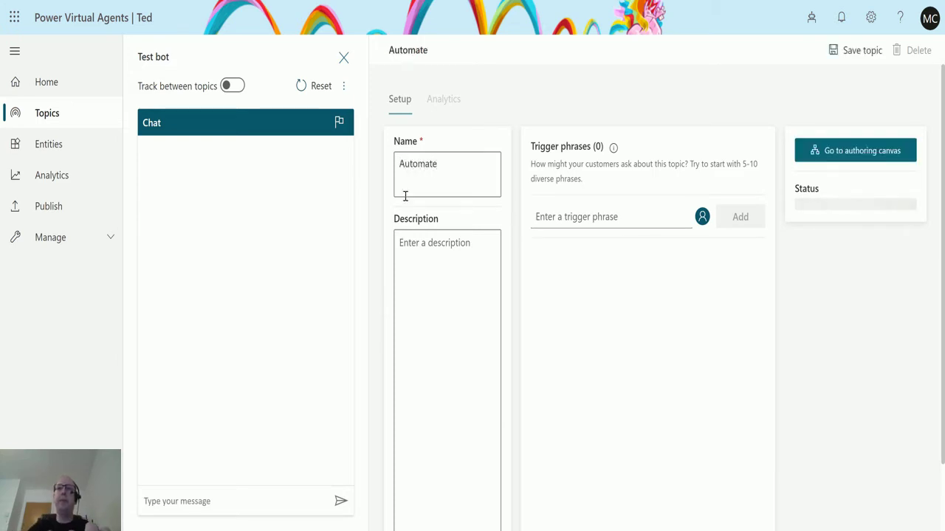
left_click(424, 239)
type("This")
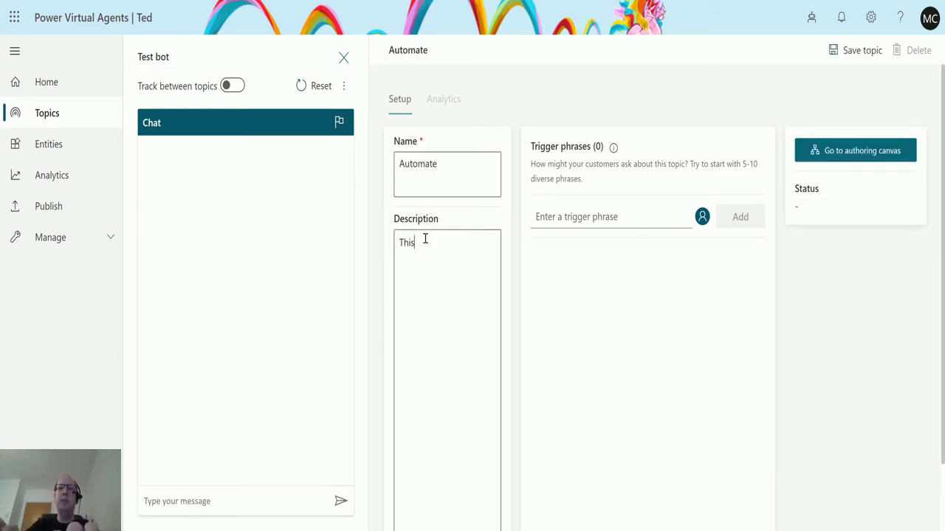
type(" is an automat")
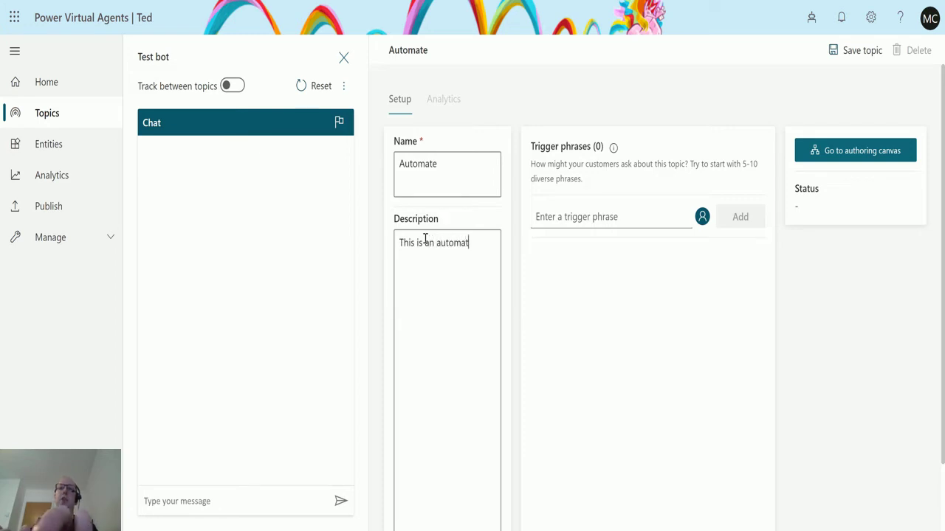
type("ion test")
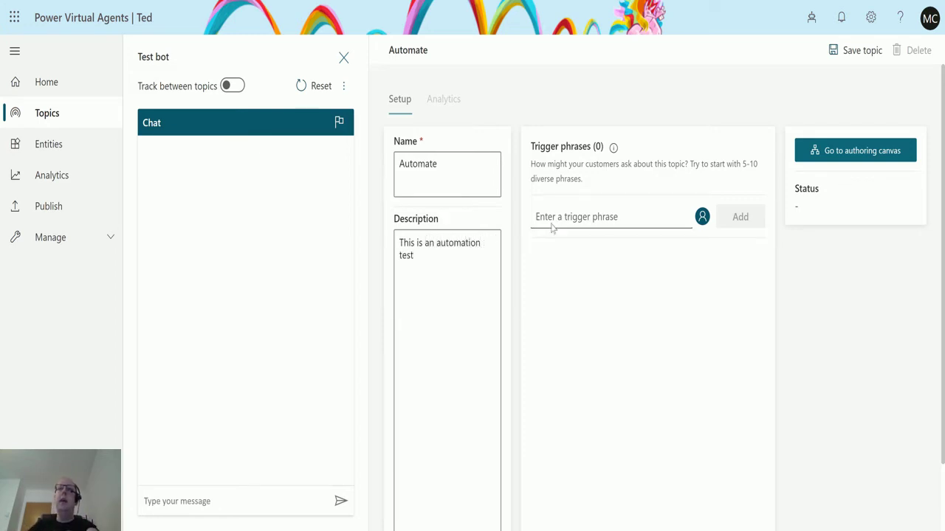
left_click(614, 211)
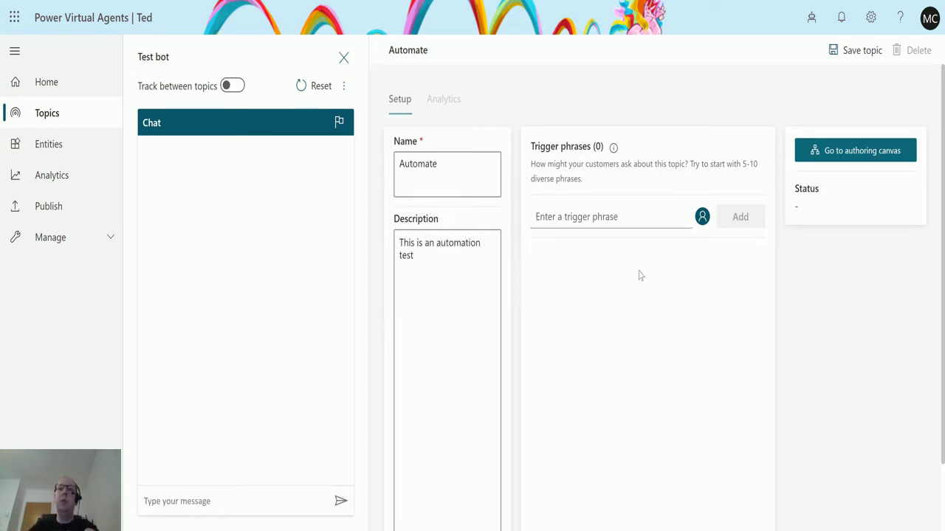
type("Automat")
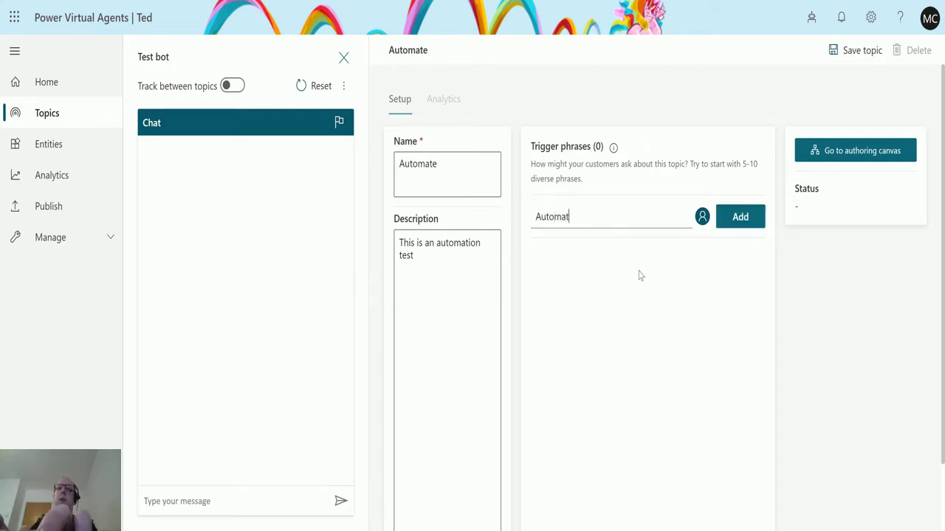
type("e this")
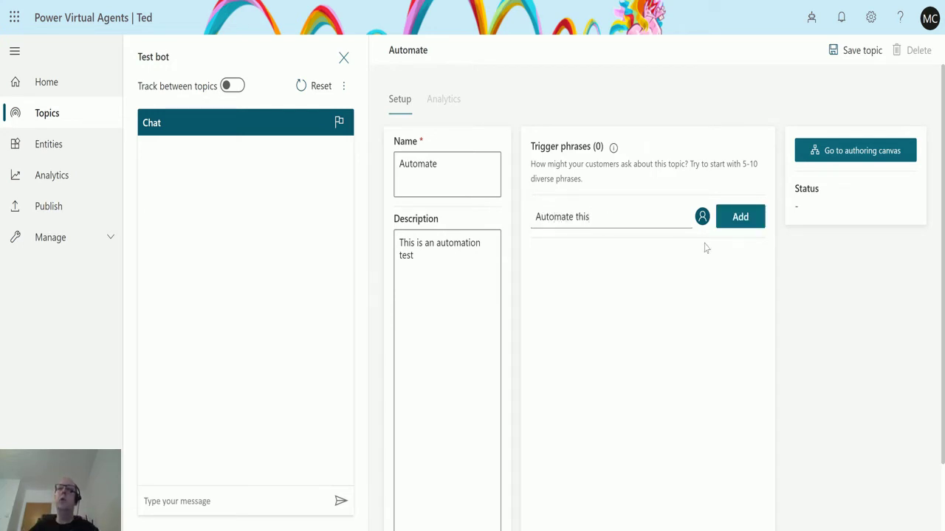
left_click(737, 222)
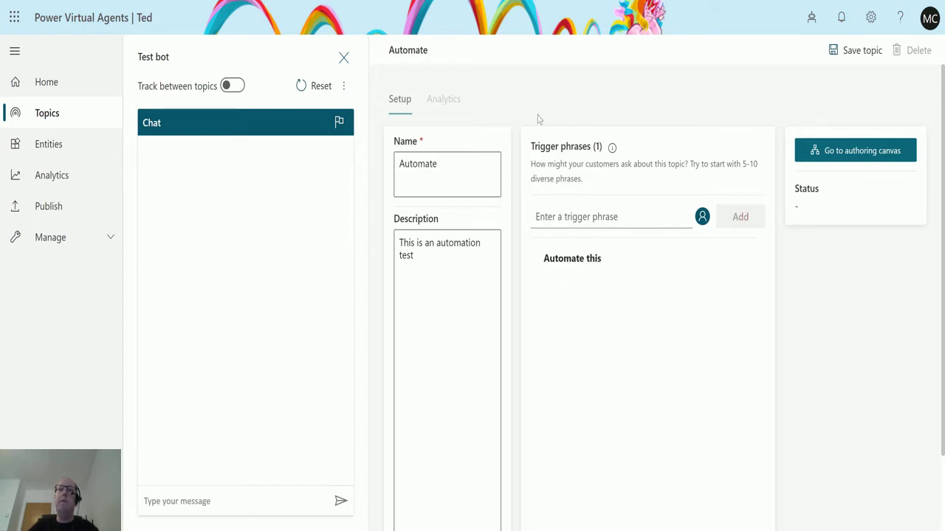
- Save the topic, enter 'Hello' in the first message node, and add a Call an action step below it
left_click(862, 151)
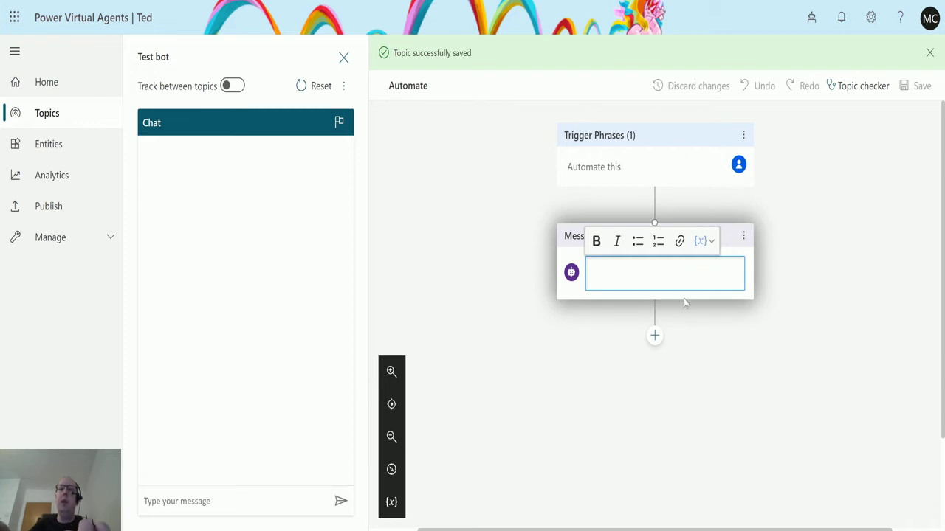
type("Hello")
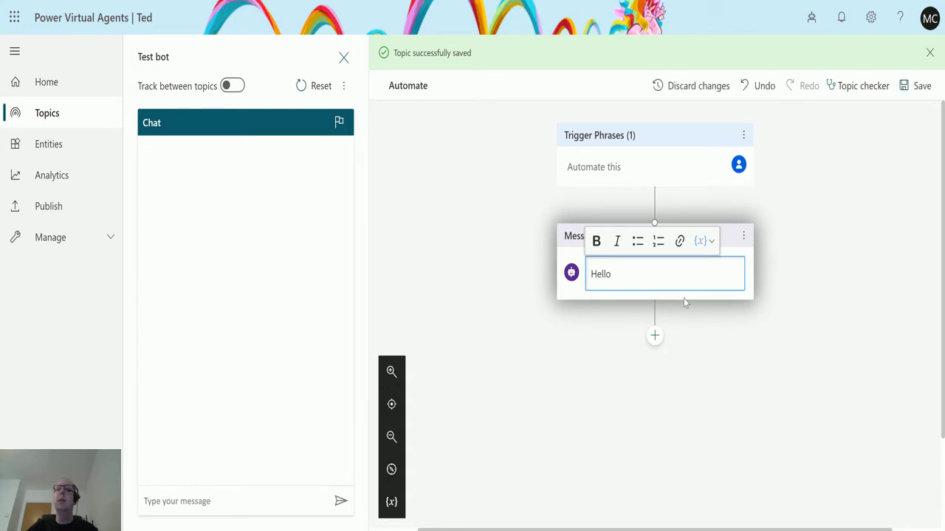
left_click(753, 341)
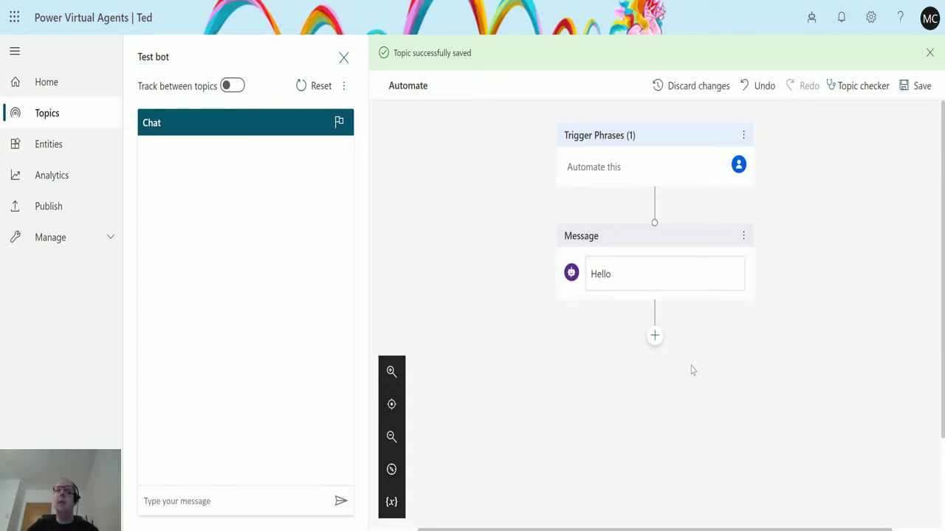
left_click(655, 341)
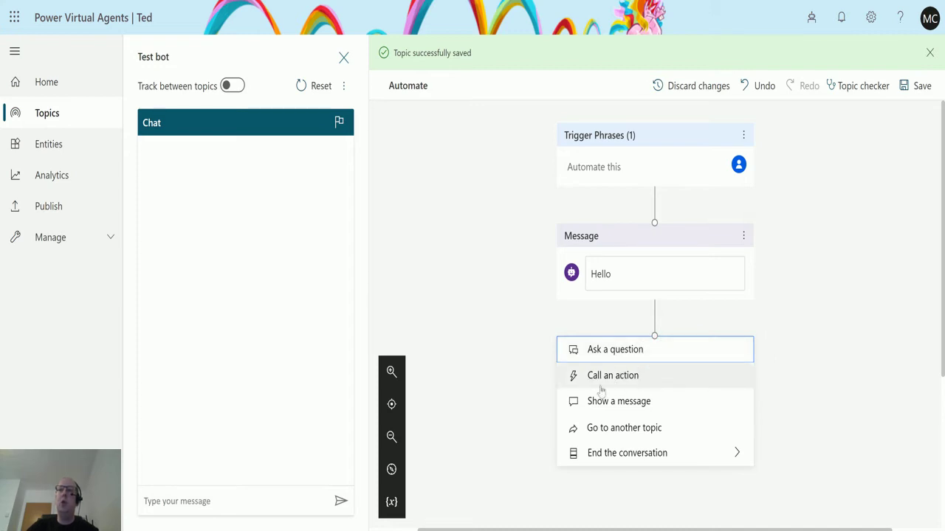
left_click(645, 386)
- Choose Create a flow in the Call an action panel to open the Power Virtual Agents Flow Template
left_click(646, 341)
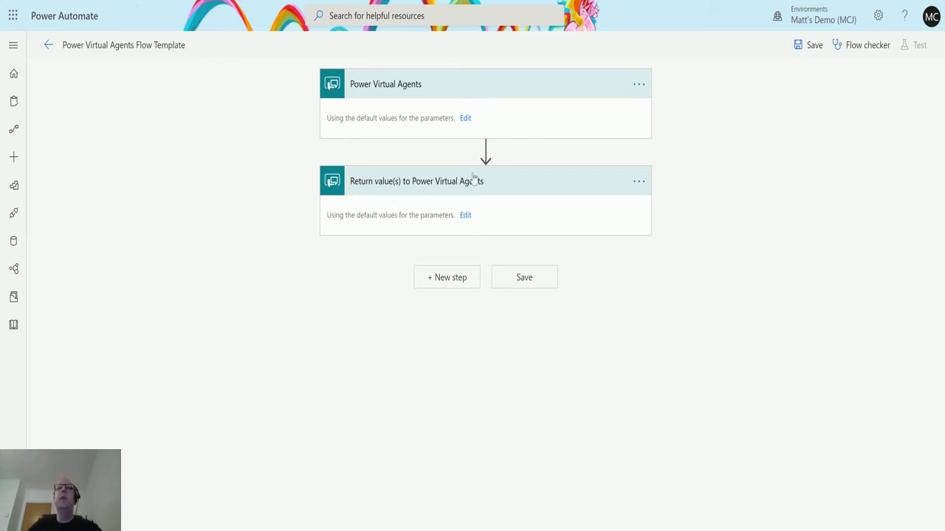
- Insert a Compose step with input 'This worked' before Return value(s), save the flow, and return to the topic
left_click(486, 151)
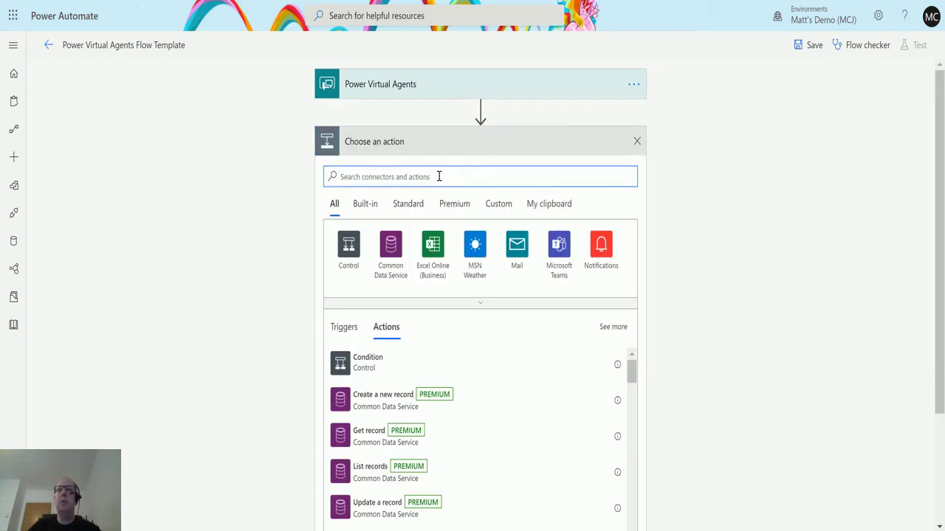
type("comp")
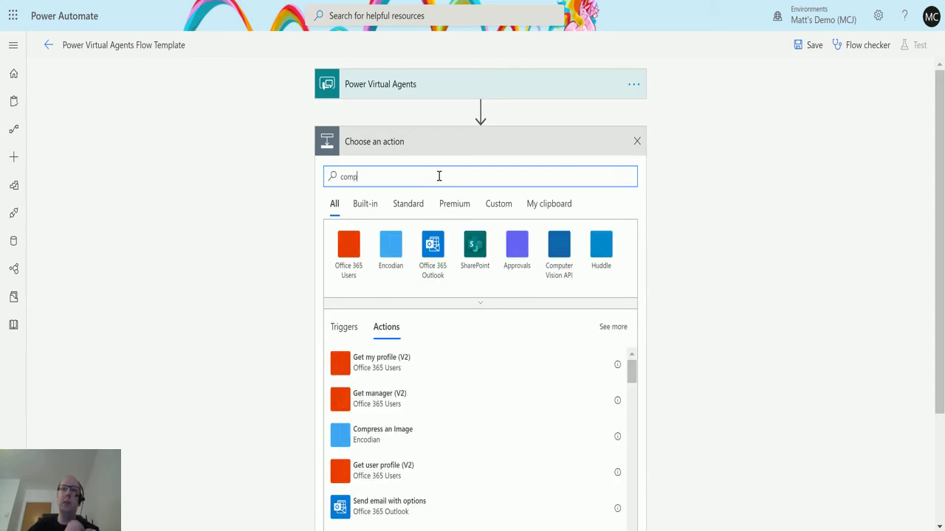
type("ose")
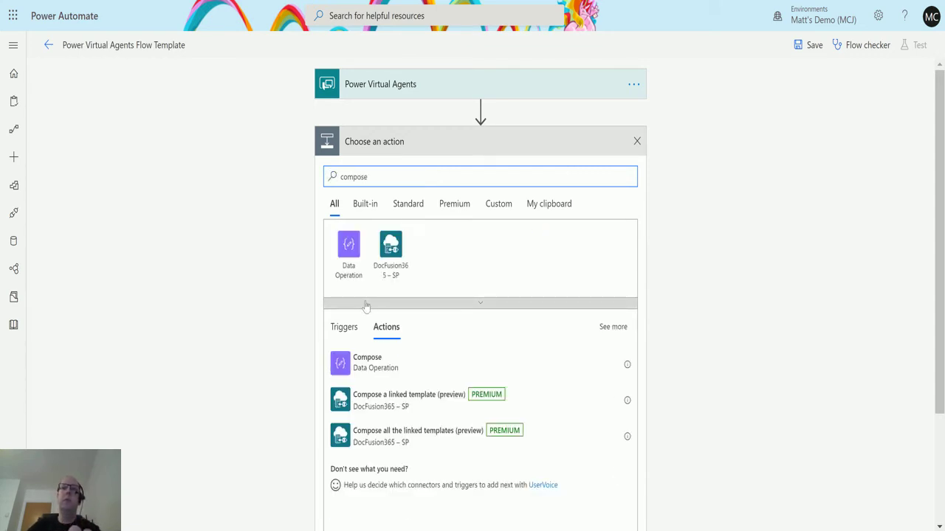
left_click(360, 363)
left_click(374, 187)
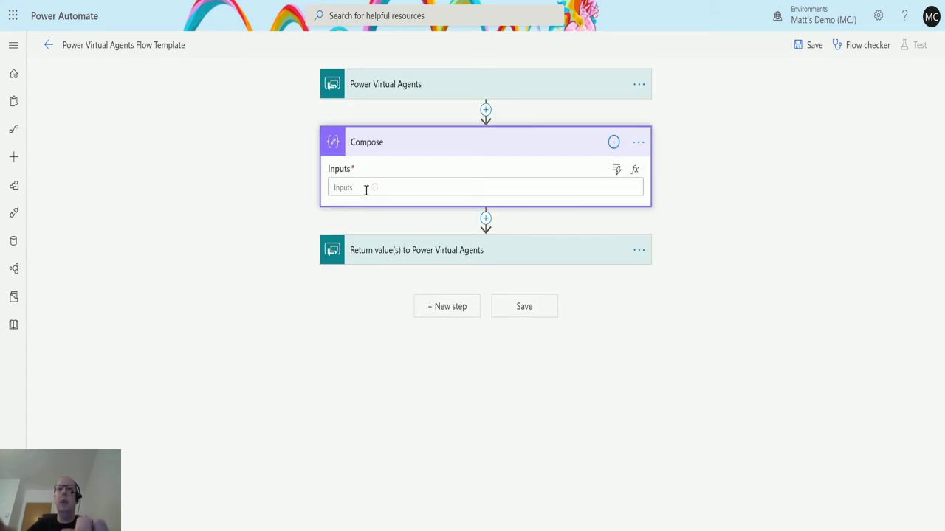
type("This worke")
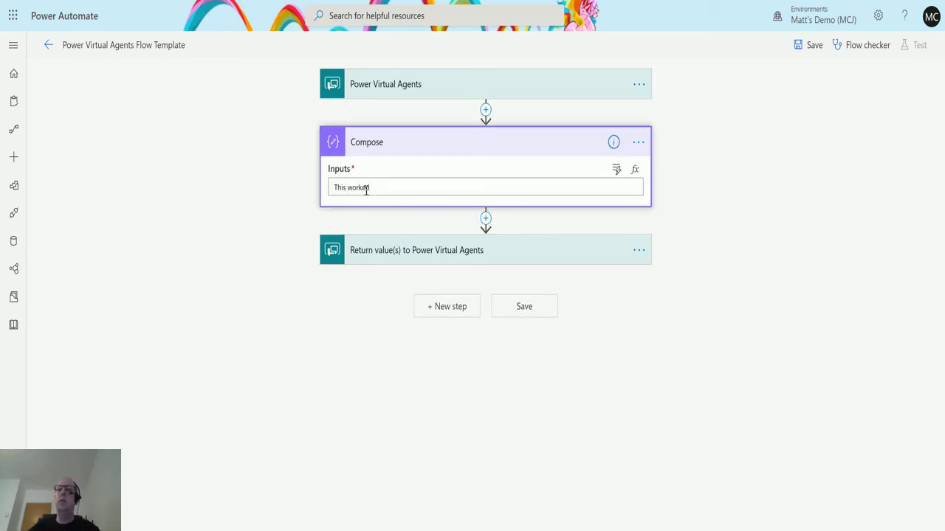
type("d")
left_click(810, 46)
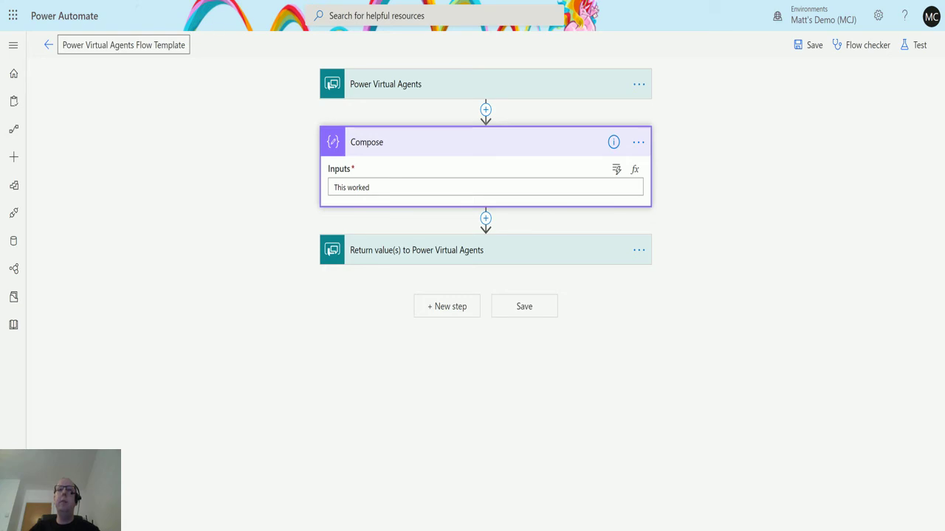
left_click(273, 0)
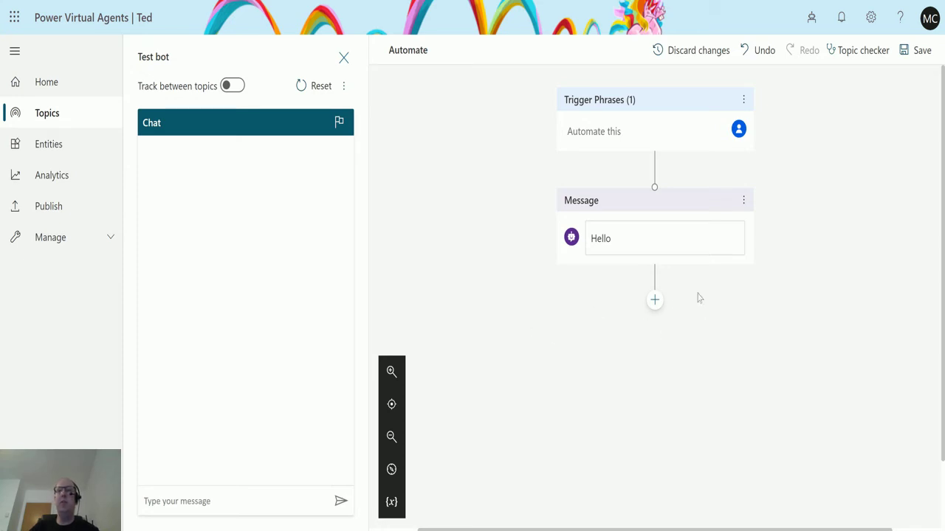
- Add an Action node below Hello that calls the Power Virtual Agents Flow Template flow
left_click(655, 302)
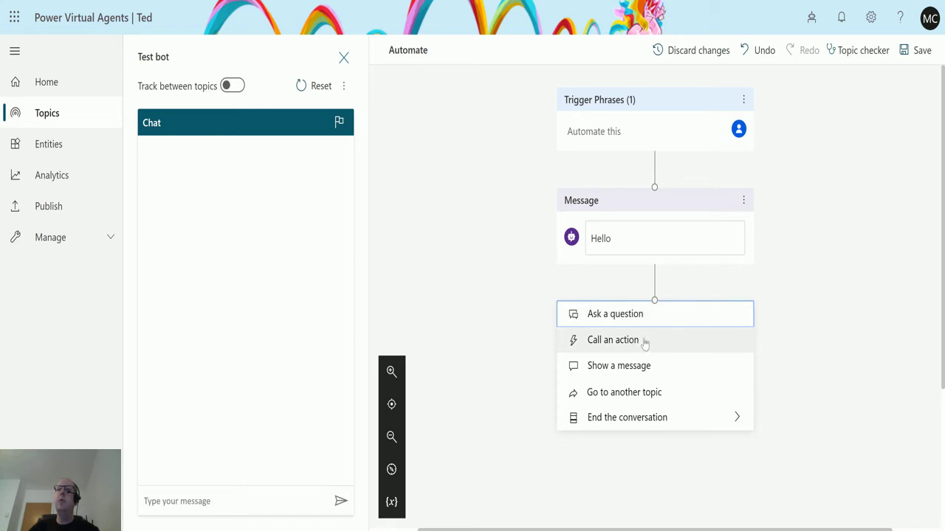
left_click(654, 342)
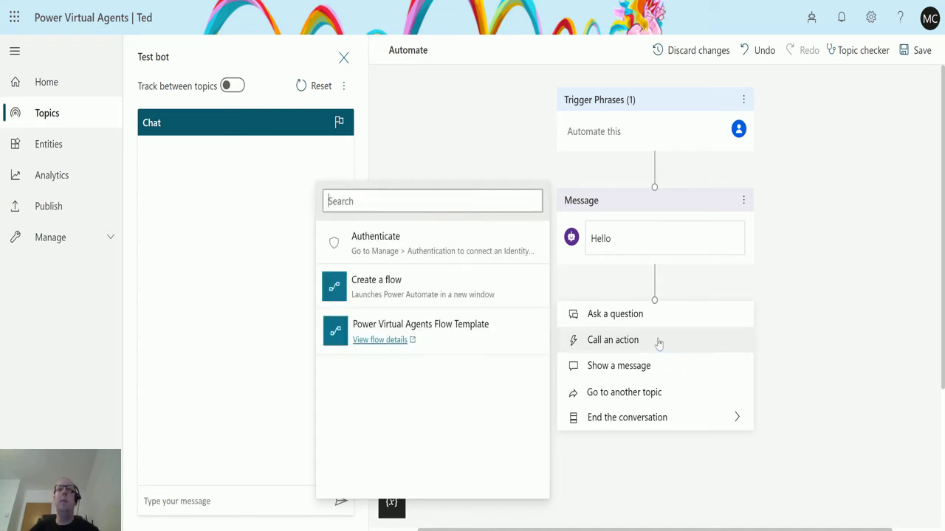
left_click(659, 343)
left_click(626, 341)
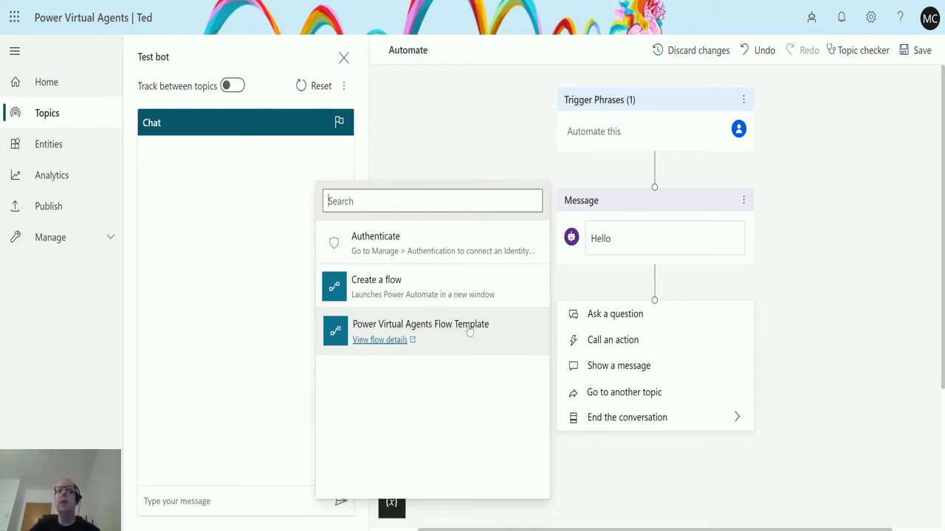
left_click(468, 329)
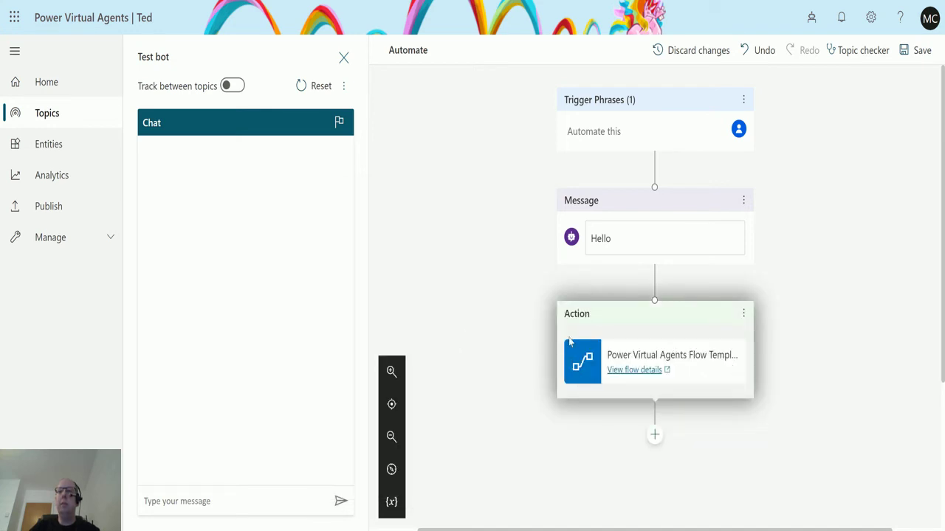
- Insert a 'Thank you' message node below the Action node, then save the Automate topic
left_click(655, 435)
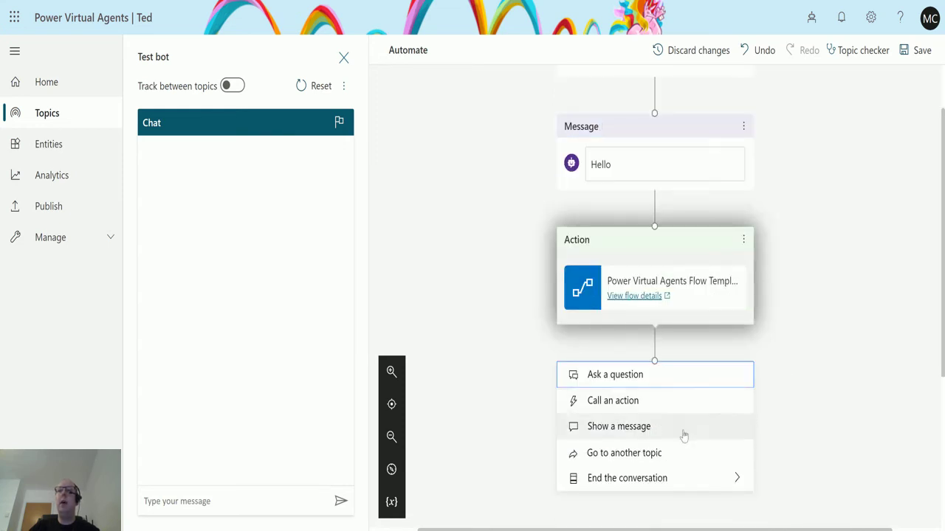
left_click(684, 436)
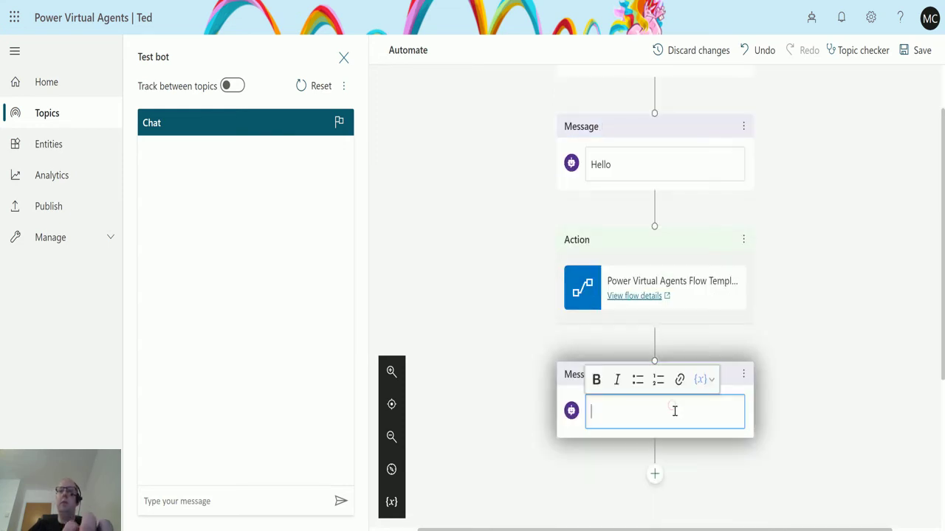
type("Thank you")
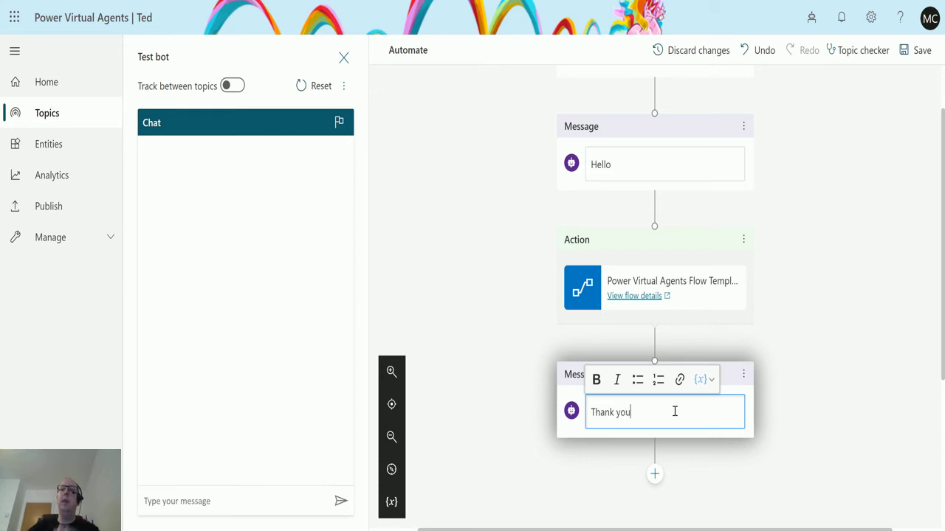
left_click(802, 345)
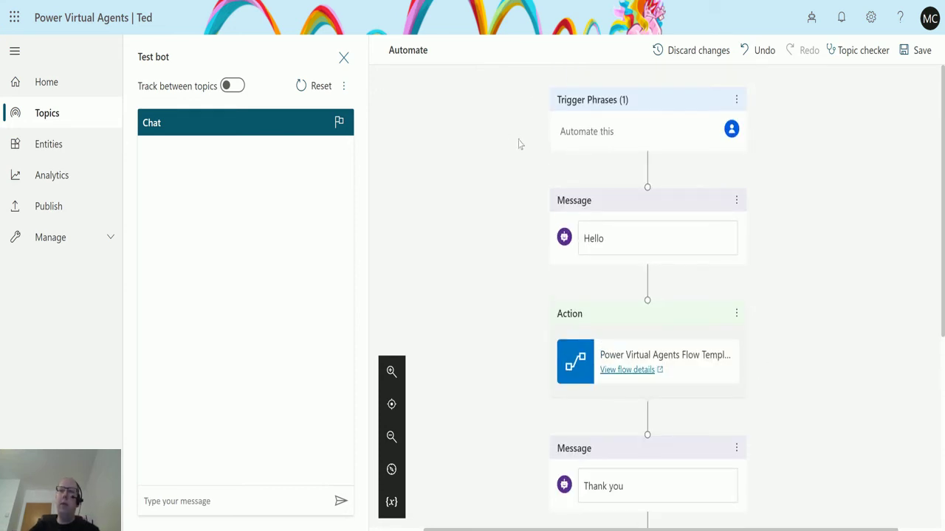
scroll(566, 162, "down", 1)
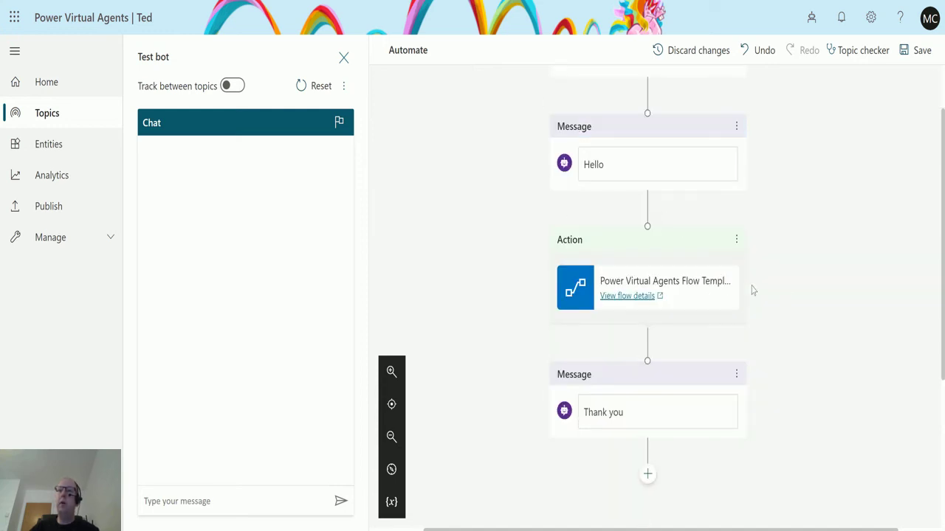
scroll(635, 343, "down", 1)
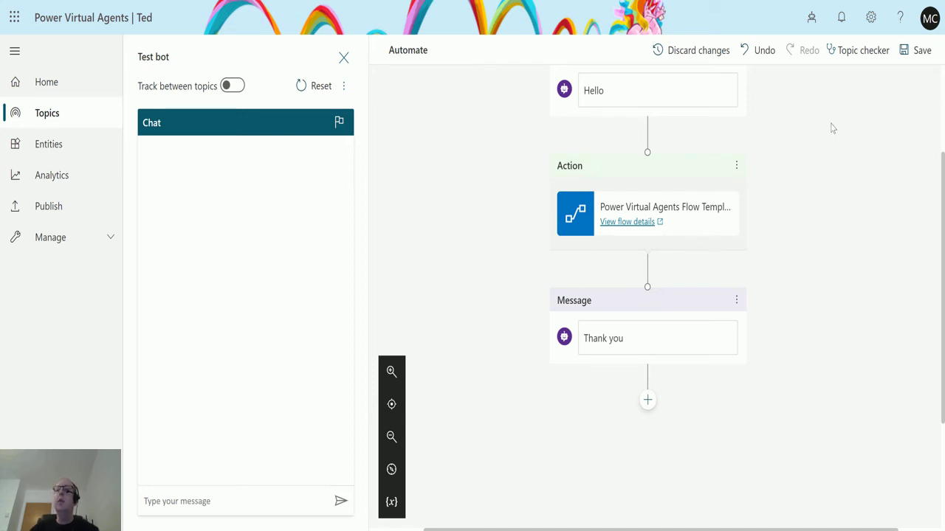
left_click(916, 50)
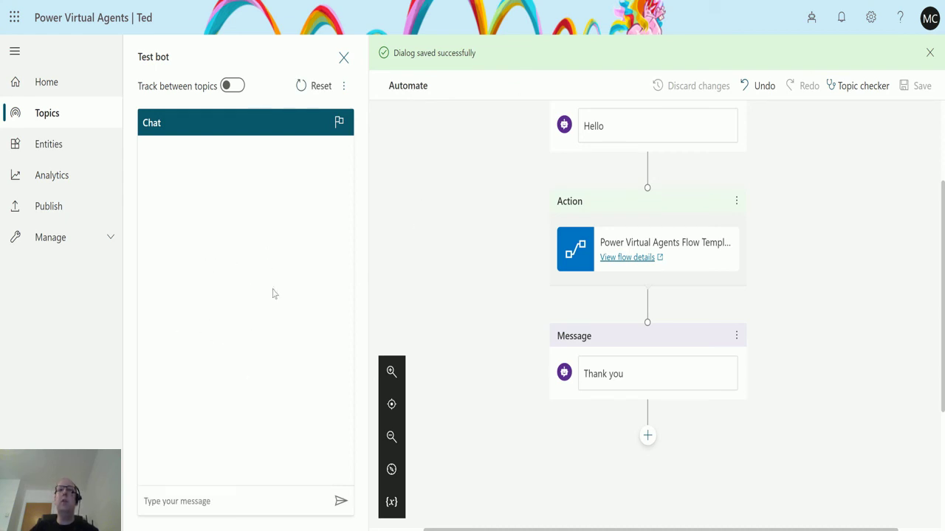
- Send 'Automate this' in the Test bot pane and check the Hello and Thank you replies
scroll(529, 281, "up", 2)
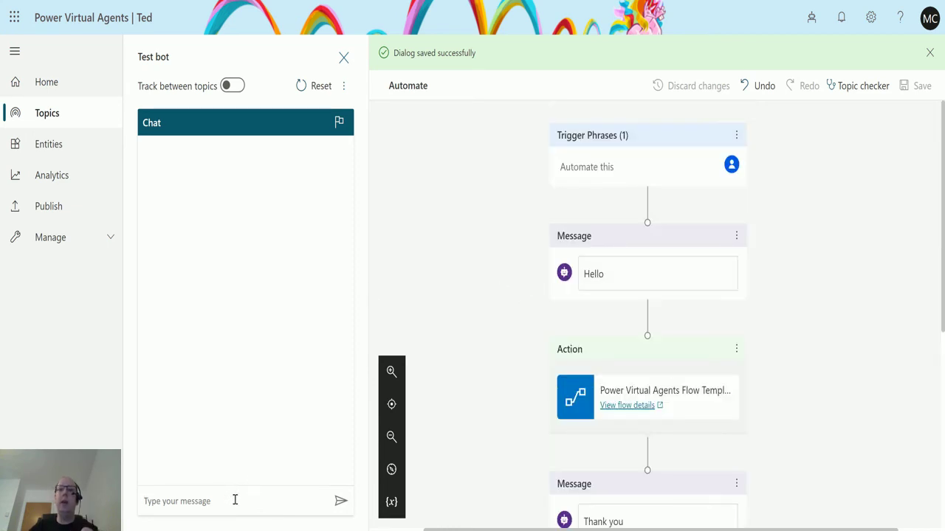
type("Automate this")
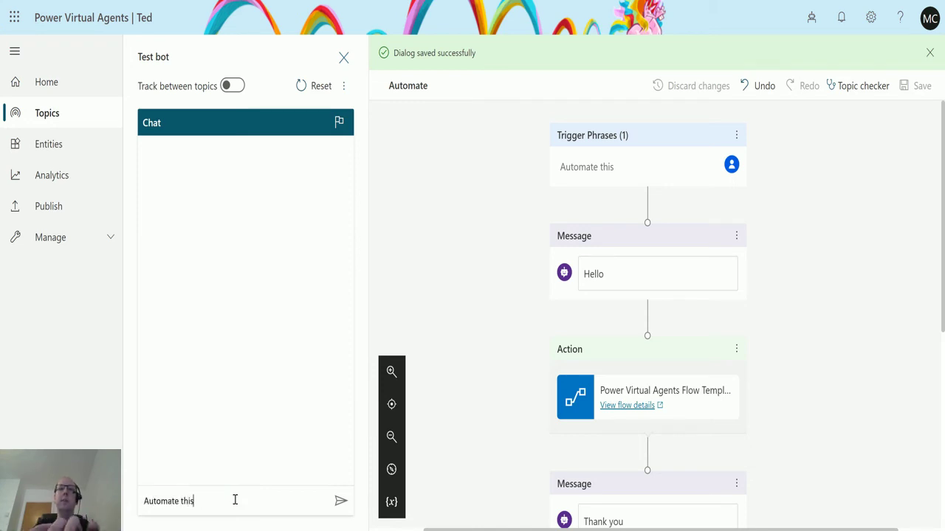
key("Return")
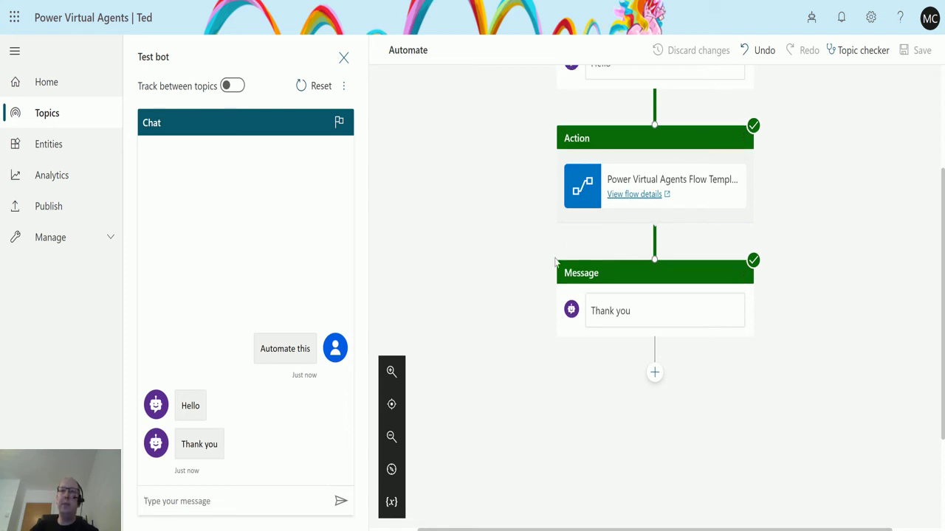
scroll(561, 258, "up", 2)
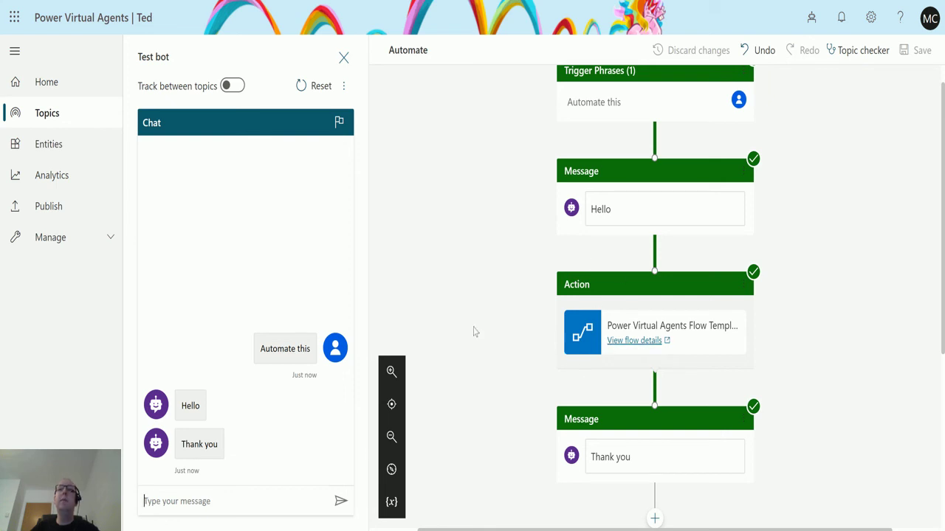
scroll(618, 452, "down", 1)
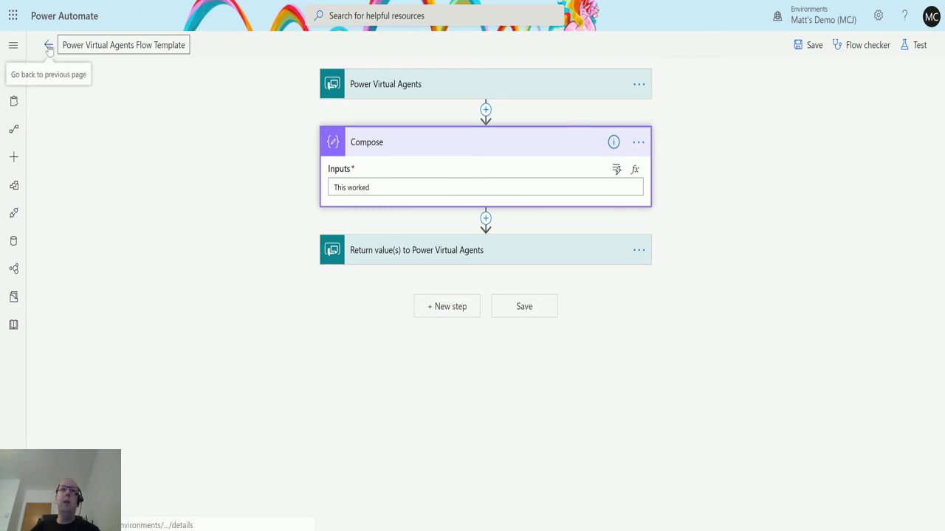
- Open the flow's latest run and inspect the Compose output and the trigger's inputs, outputs and headers
left_click(49, 46)
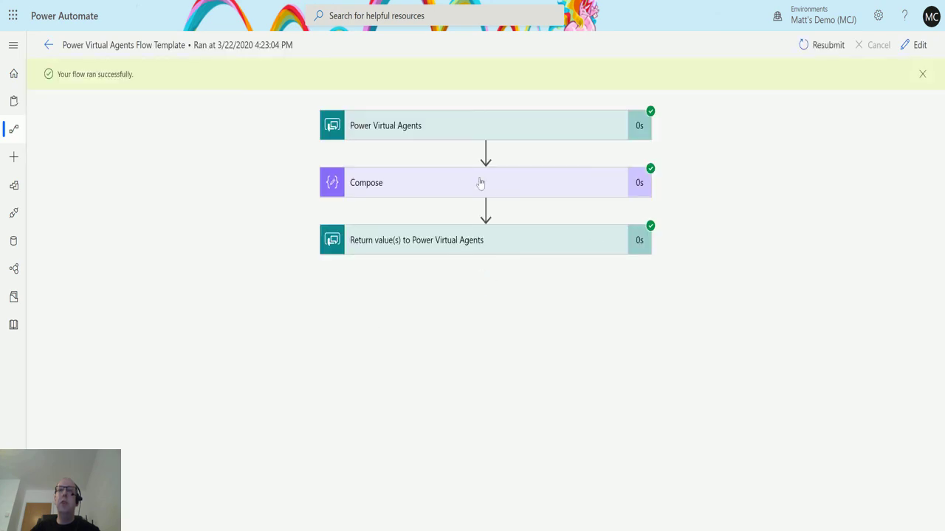
left_click(480, 183)
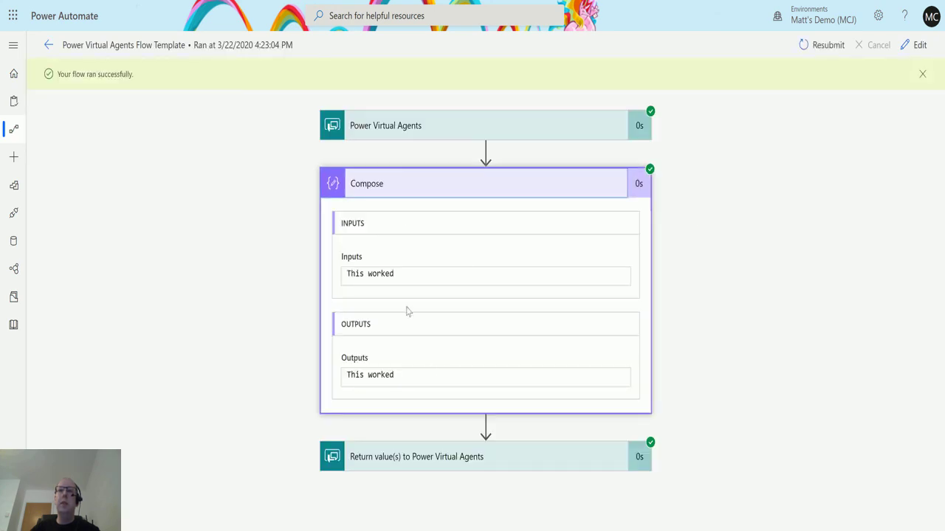
left_click(509, 127)
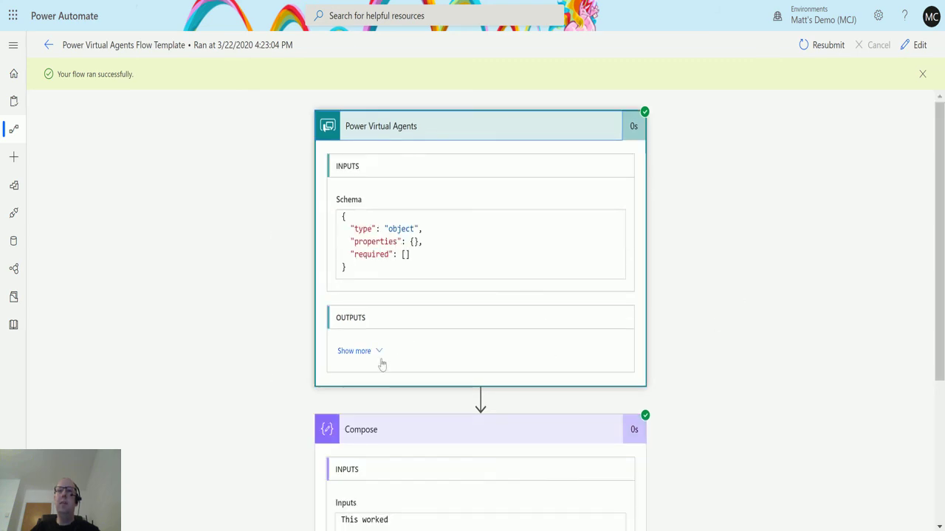
left_click(381, 361)
scroll(654, 325, "down", 1)
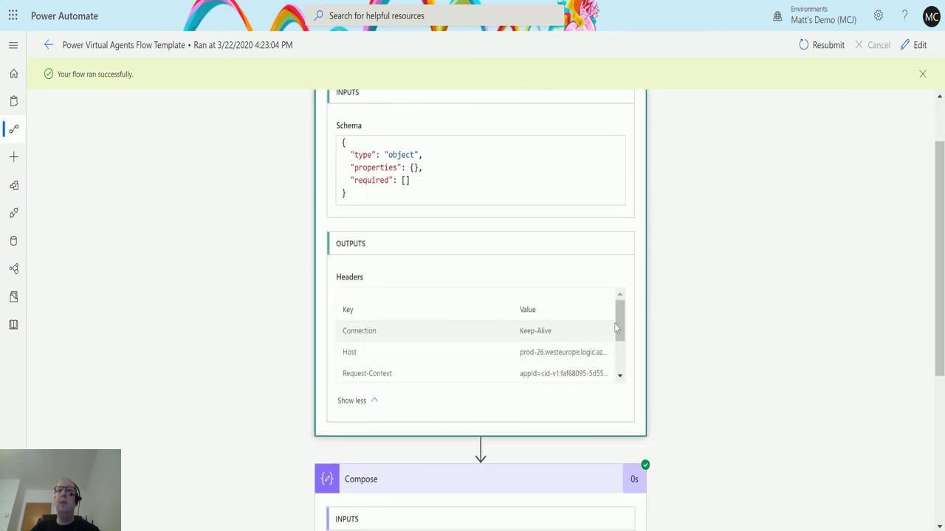
scroll(617, 326, "down", 2)
scroll(616, 326, "up", 2)
scroll(635, 318, "up", 1)
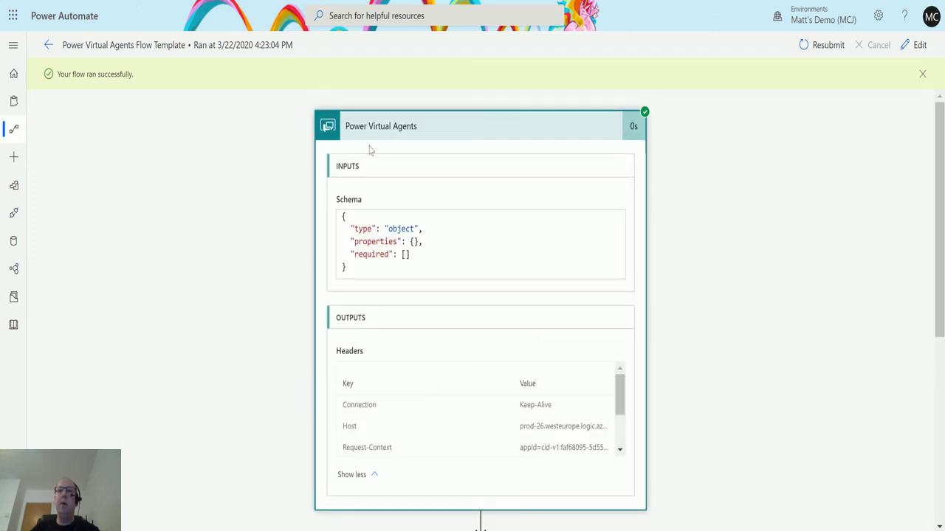
left_click(547, 118)
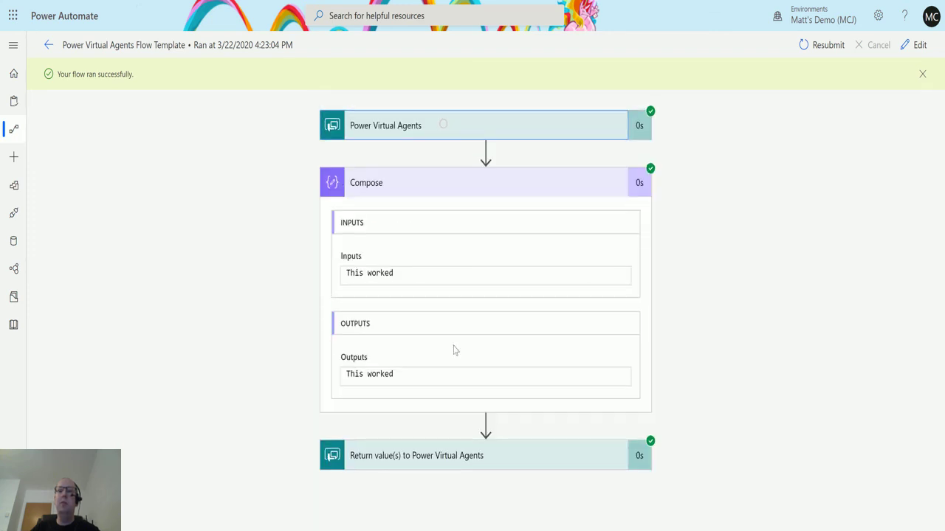
left_click(539, 190)
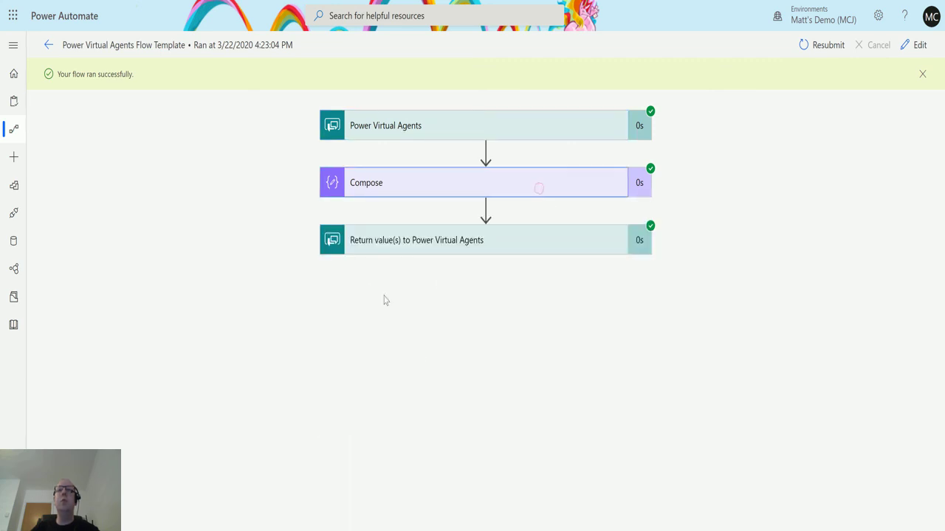